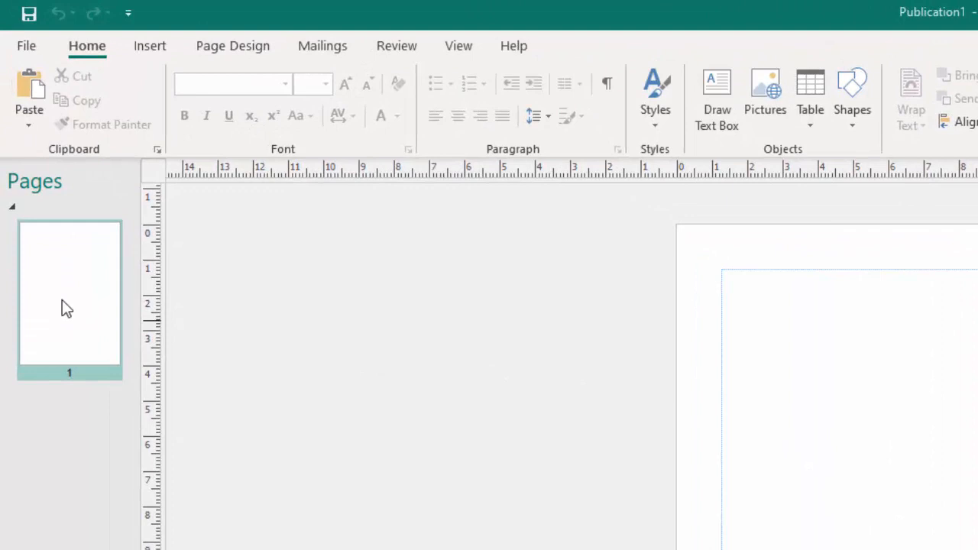
Insert 4 new pages after page 1 so the publication has five pages
right_click(69, 300)
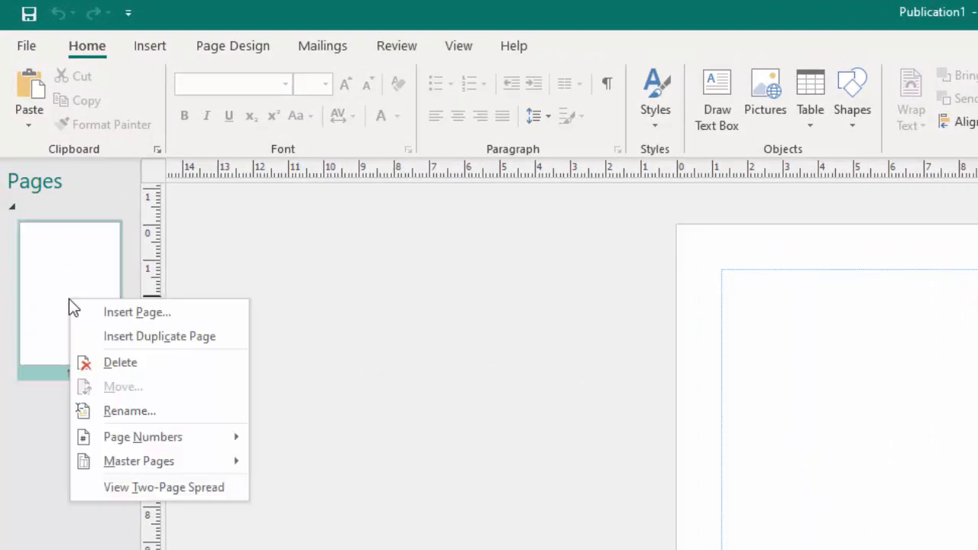
left_click(169, 315)
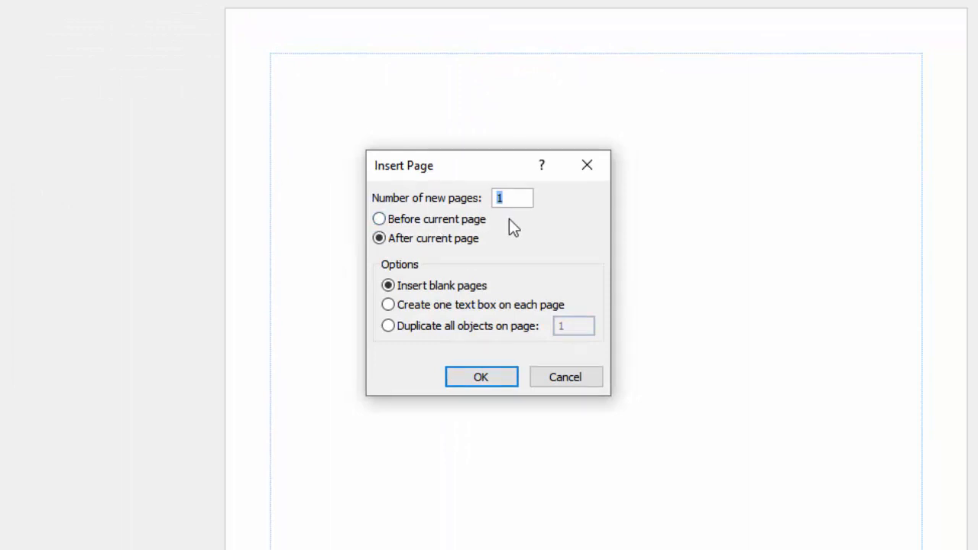
left_click_drag(516, 200, 480, 200)
type("4")
left_click(491, 379)
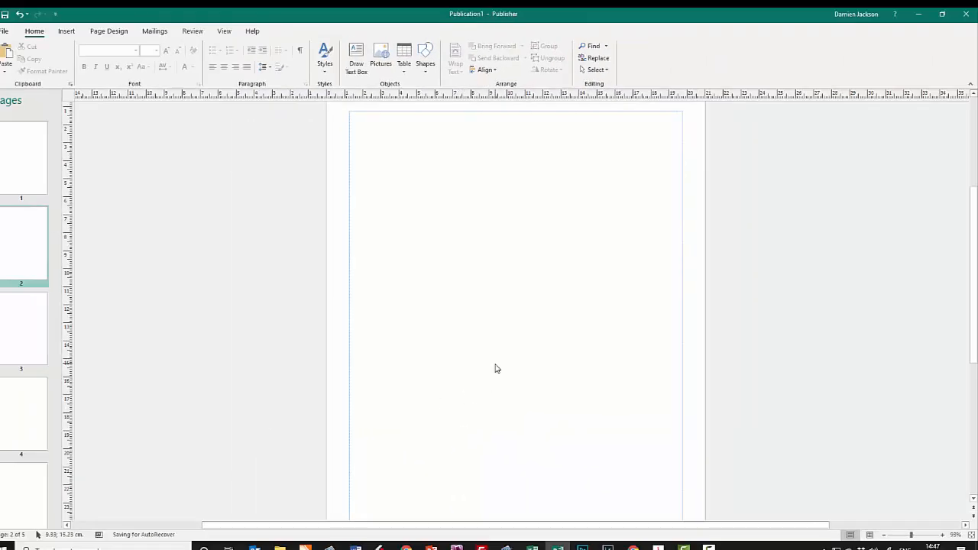
scroll(495, 369, "up", 1)
scroll(496, 370, "down", 1)
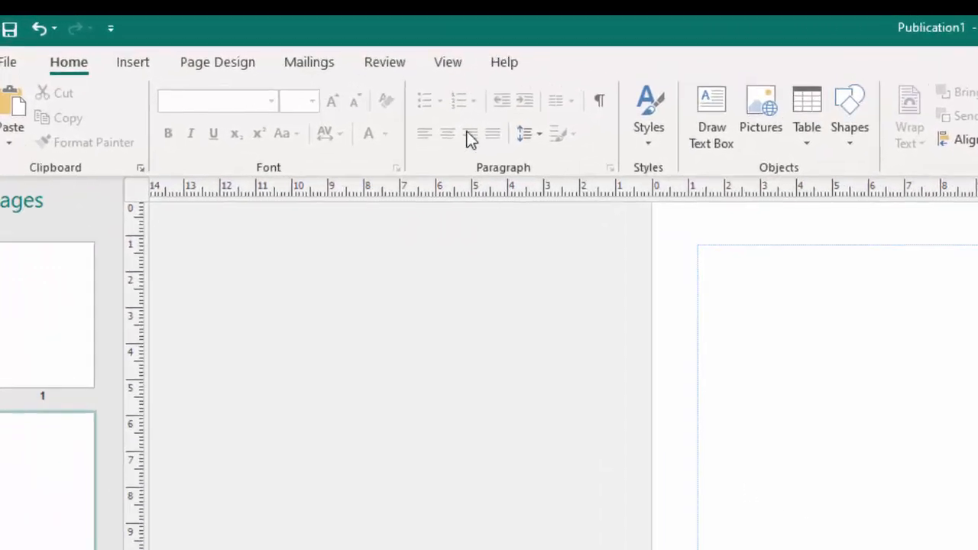
Switch to Master Page view and show the master page's header and footer areas
left_click(451, 65)
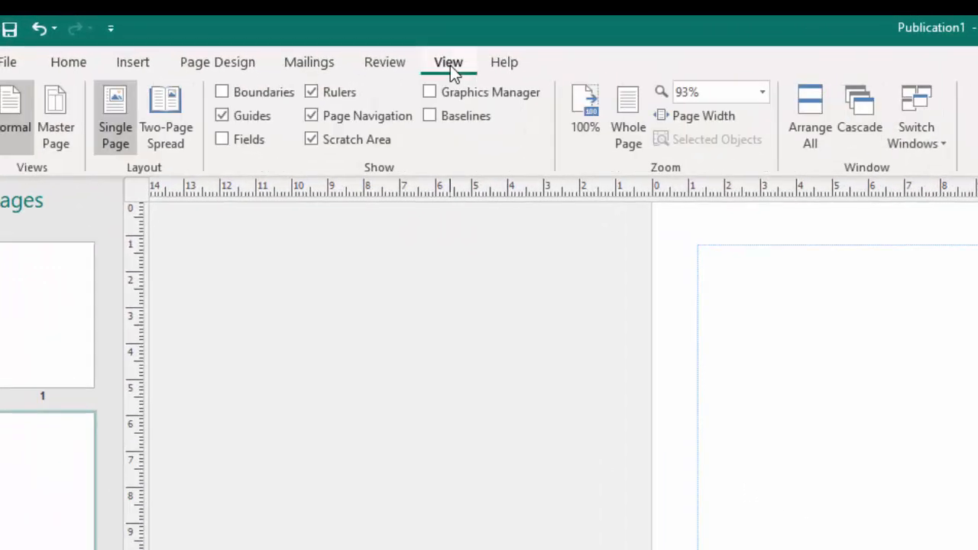
left_click(63, 123)
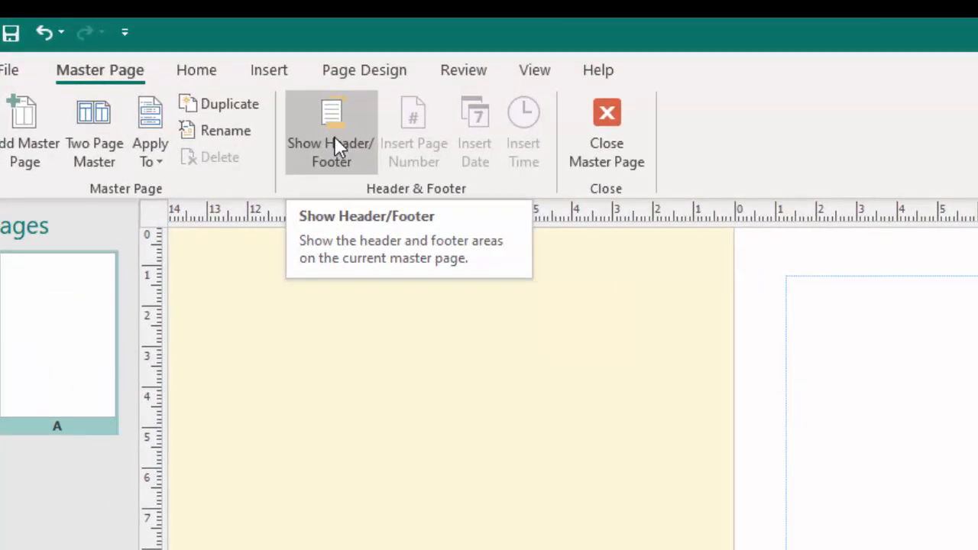
left_click(337, 143)
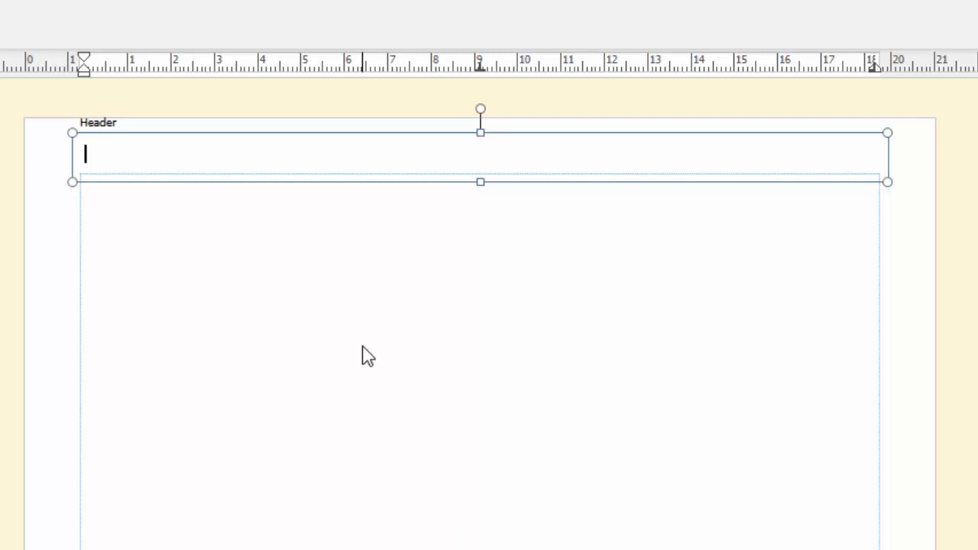
Type 'Fitness Ireland' into the master page header text box
type("Fitness Irel")
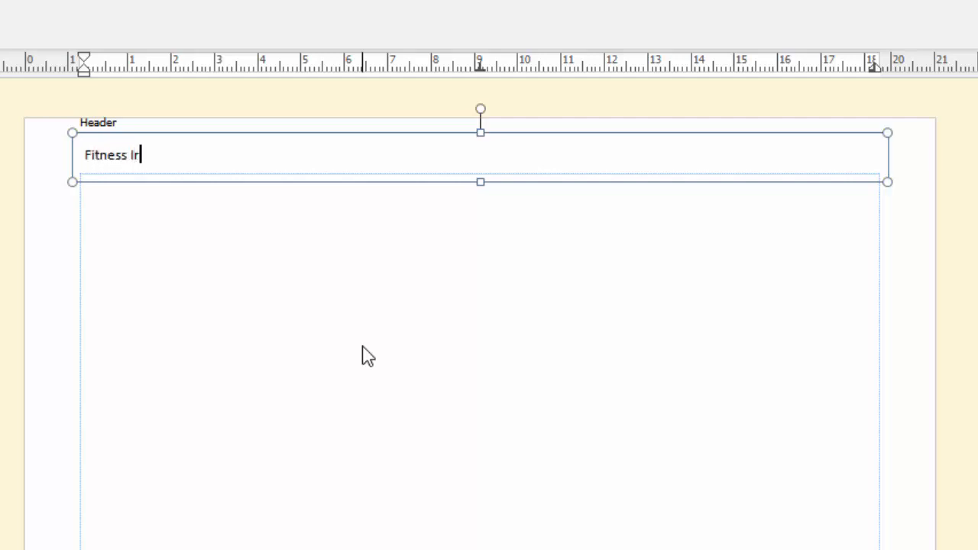
type("and")
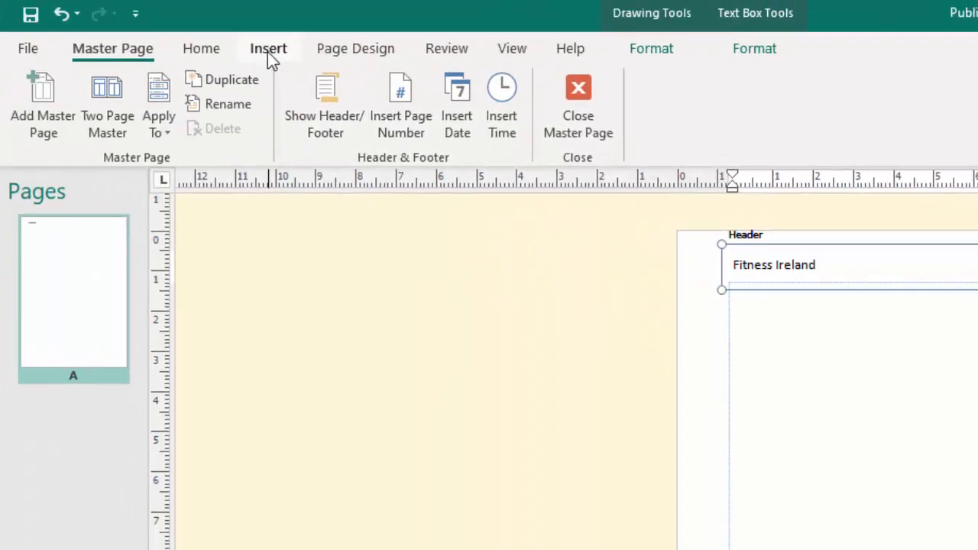
Draw an 18.36 cm horizontal line along the bottom of the 'Fitness Ireland' header
left_click(268, 50)
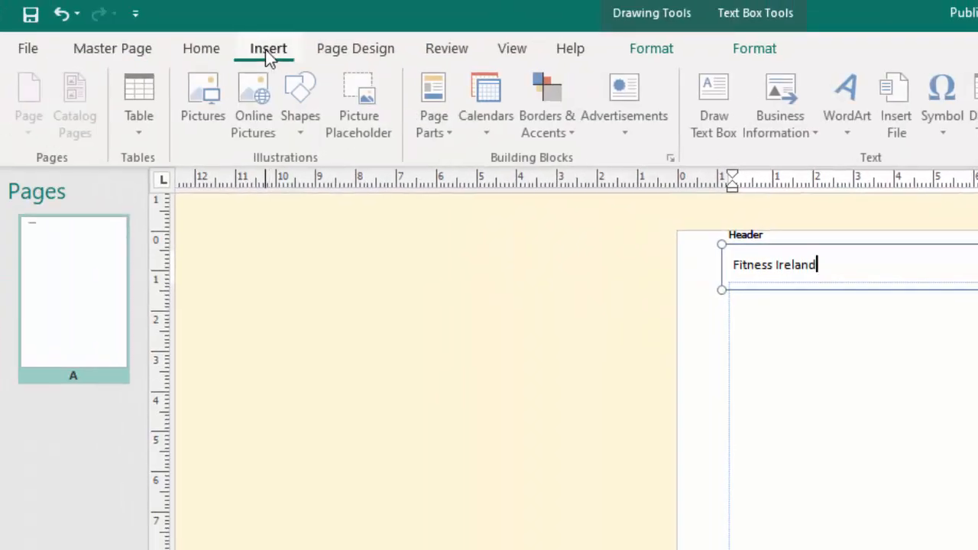
left_click(320, 124)
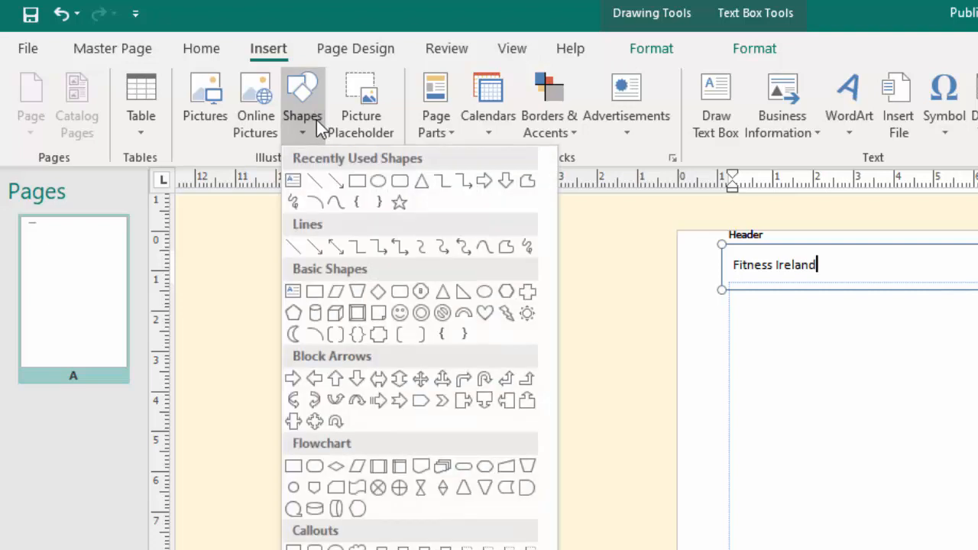
left_click(296, 250)
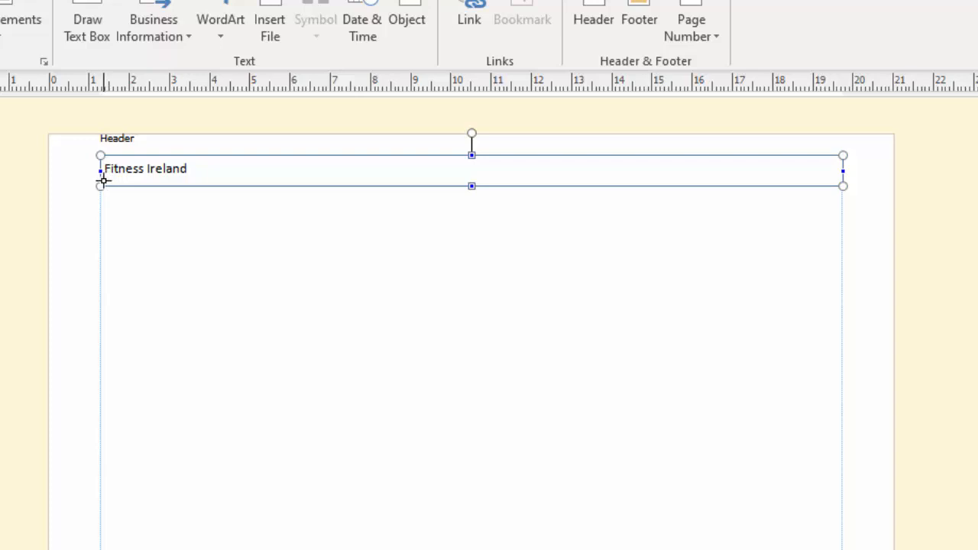
left_click_drag(103, 180, 843, 192)
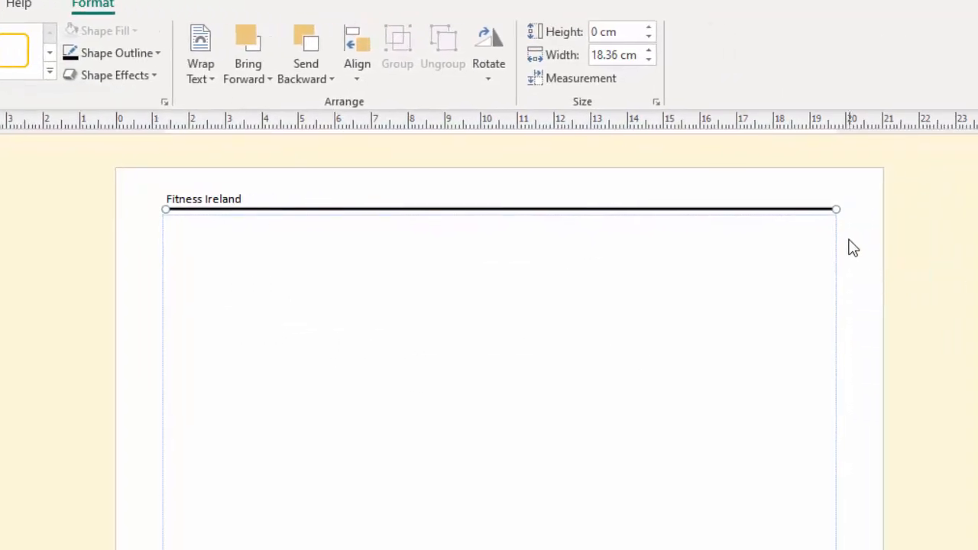
left_click(490, 433)
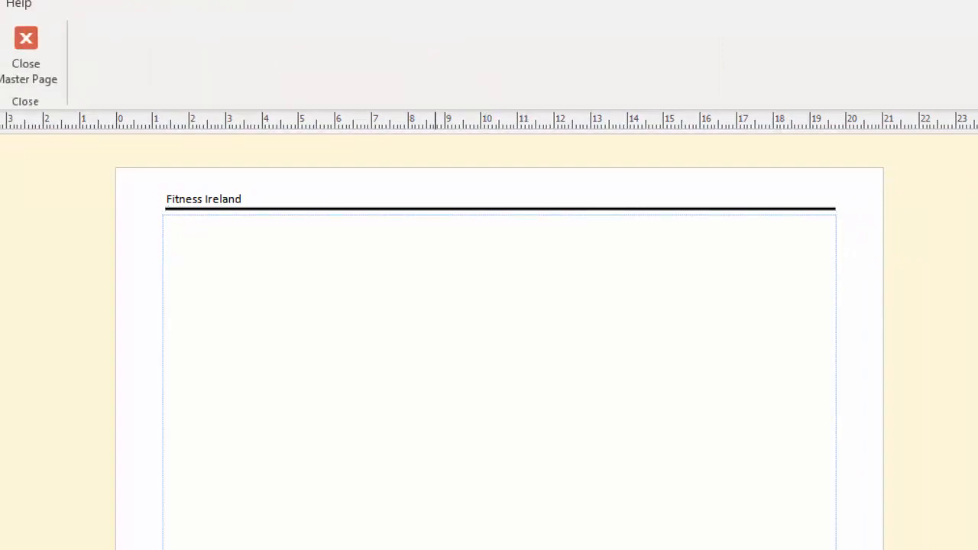
Make the header line 1½ pt thick and colour its outline green
left_click(467, 208)
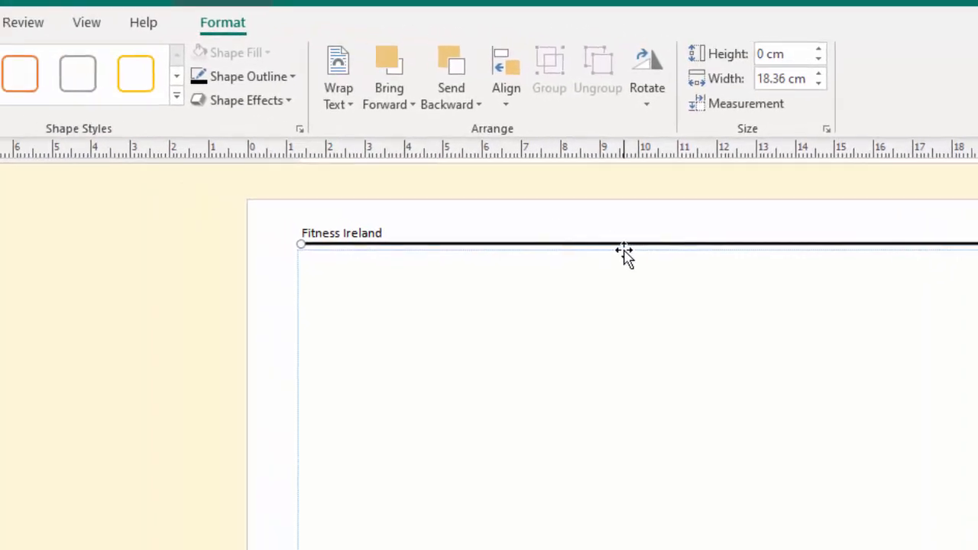
left_click(292, 77)
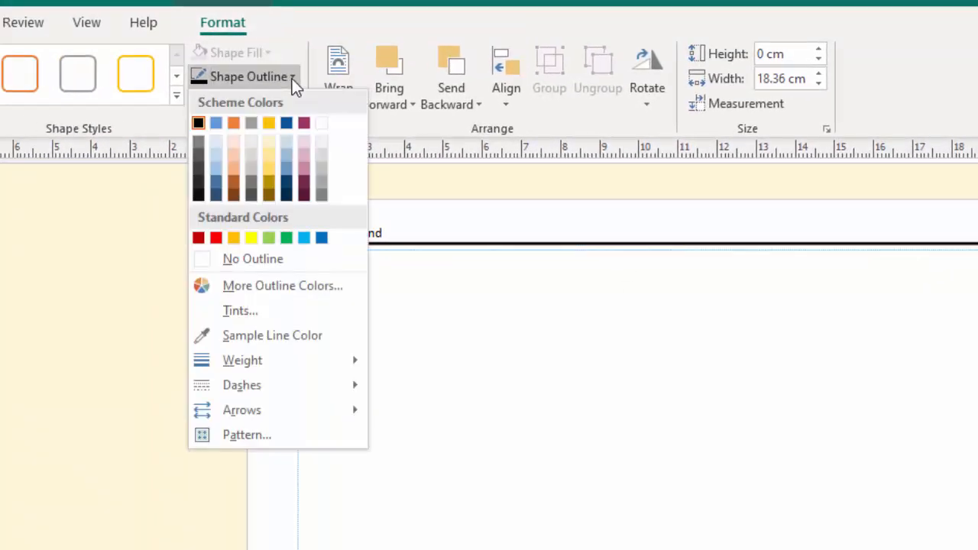
mouse_move(290, 364)
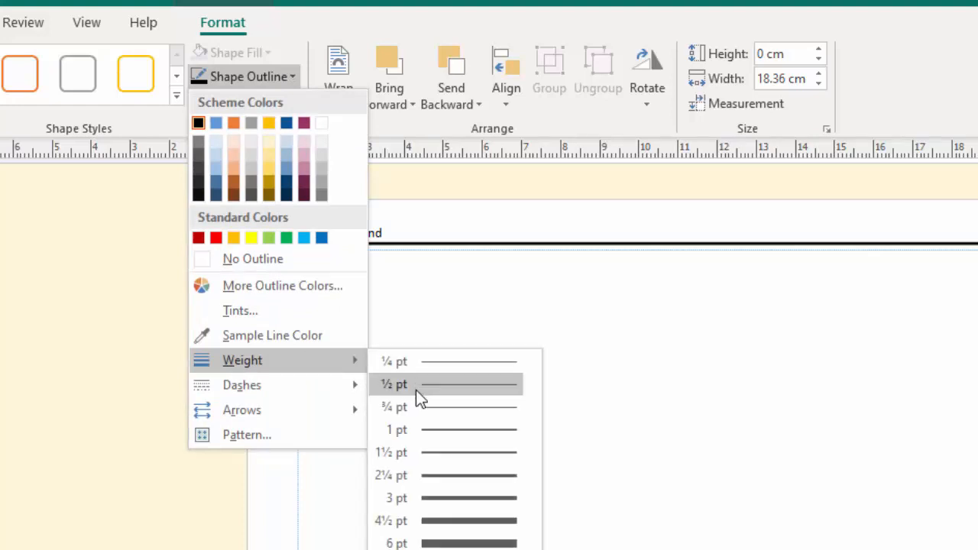
left_click(425, 452)
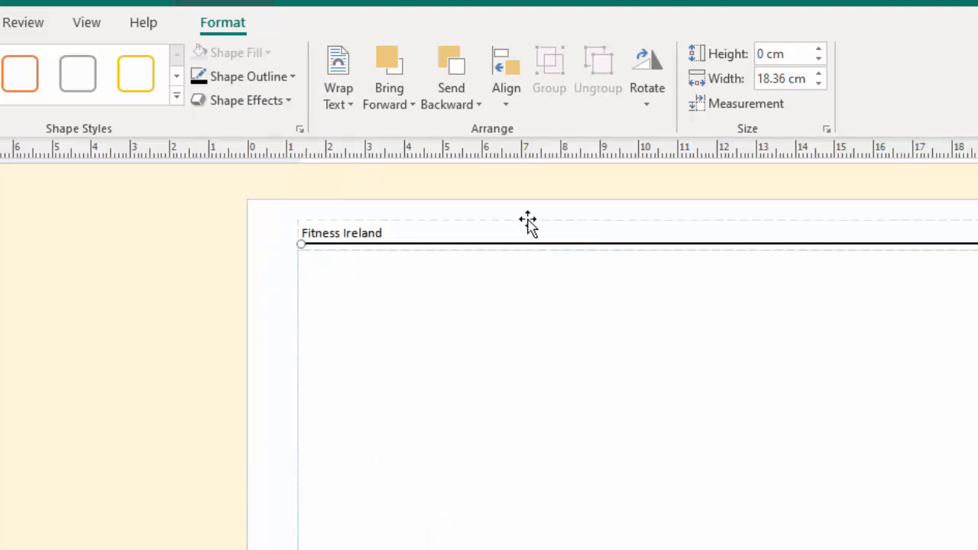
left_click(293, 77)
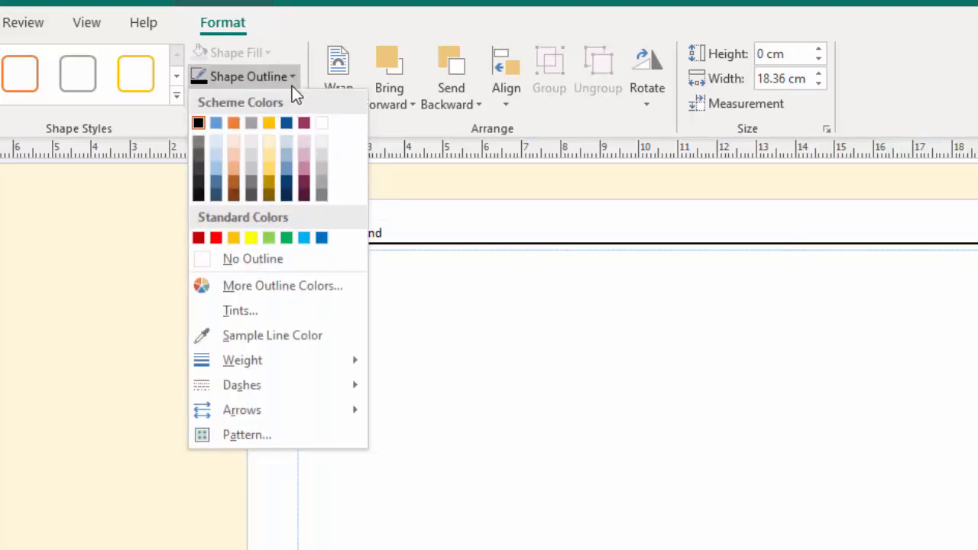
left_click(286, 239)
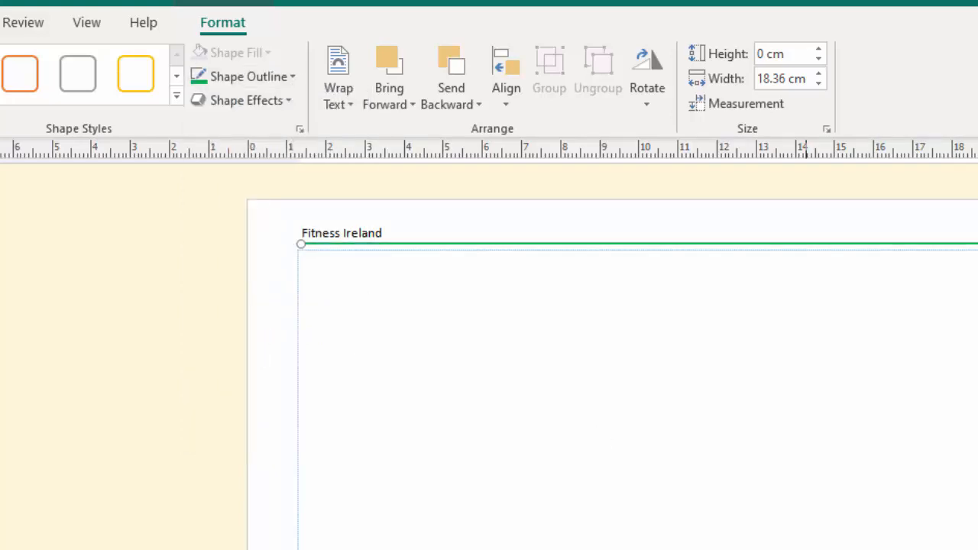
scroll(803, 548, "down", 8)
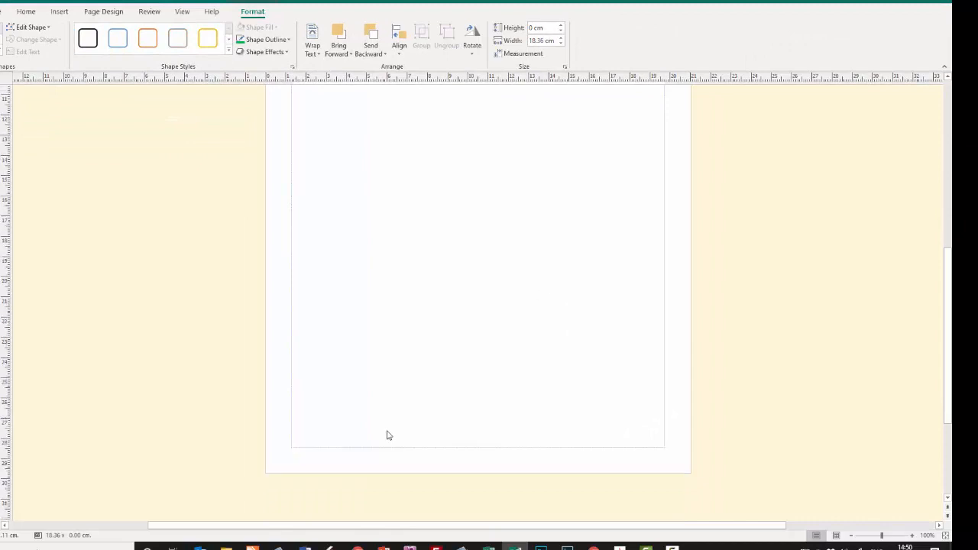
Type the author's full name into the left of the master page footer
left_click_drag(387, 436, 353, 451)
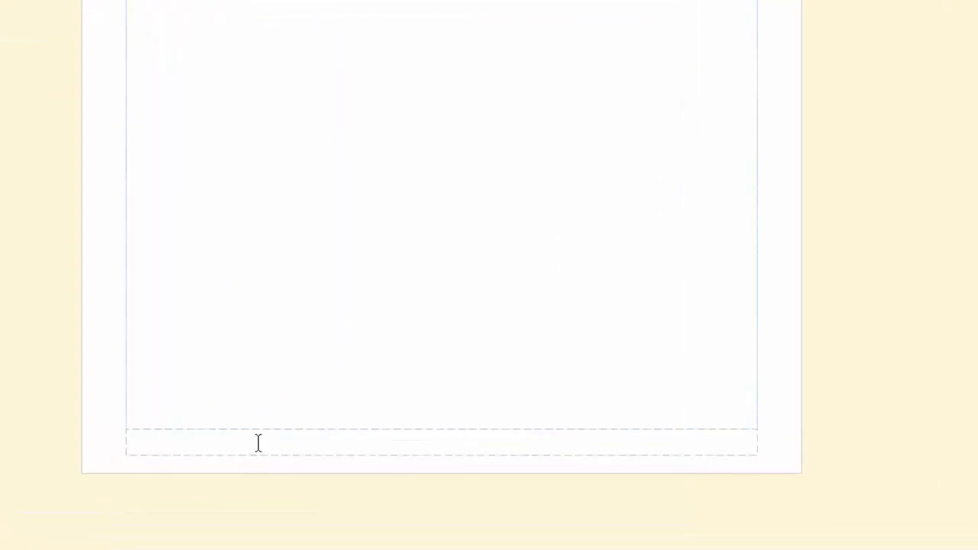
left_click(259, 441)
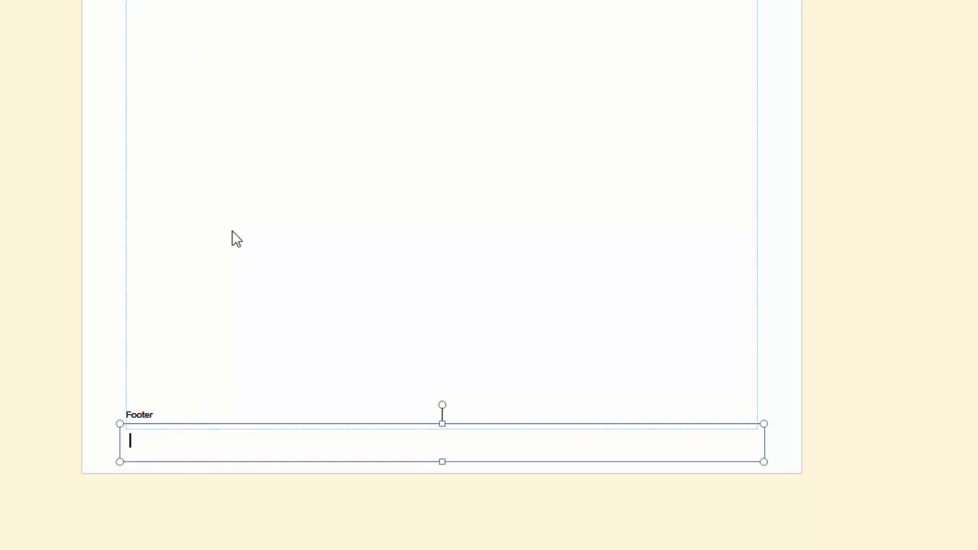
type("Damien Jacx")
type("son")
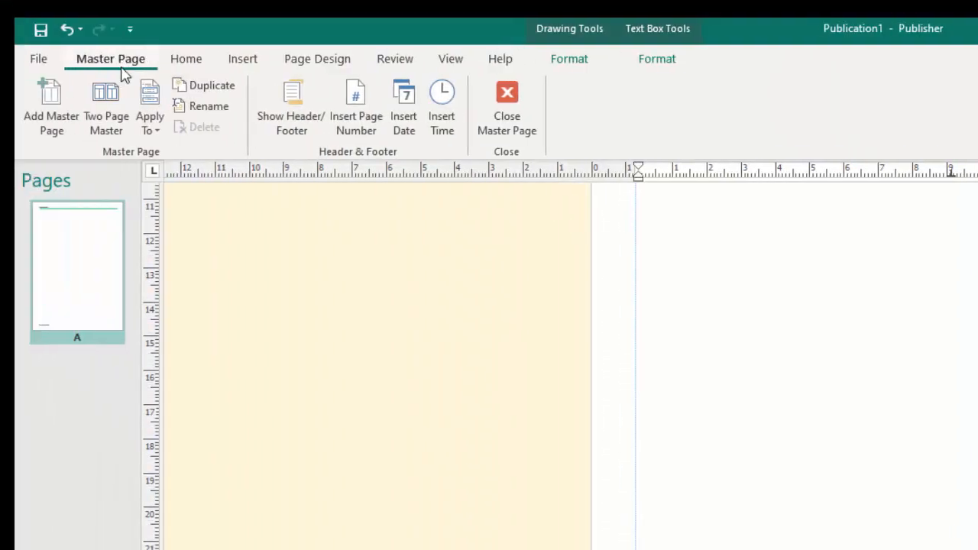
Insert an automatic page number in the footer and draw a line along its top edge
left_click(359, 126)
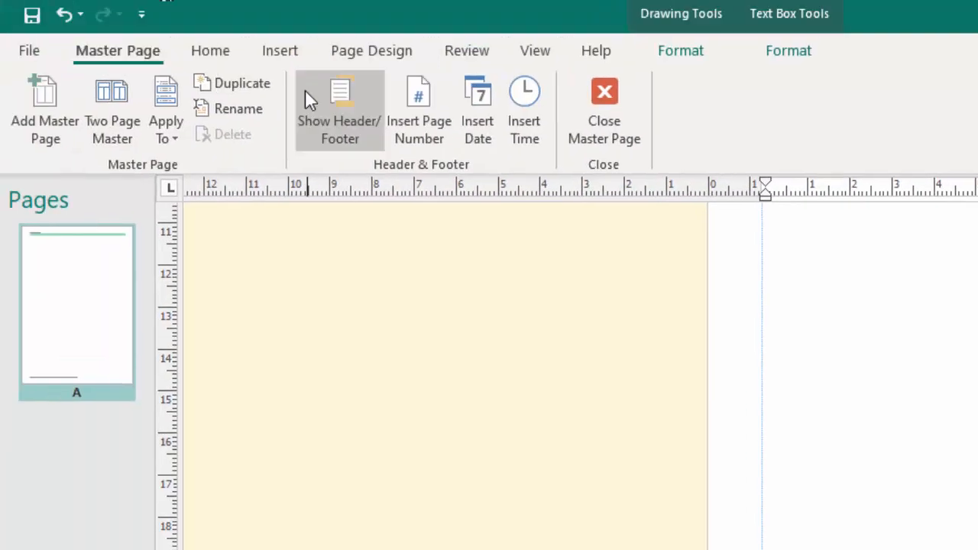
left_click(283, 57)
left_click(319, 125)
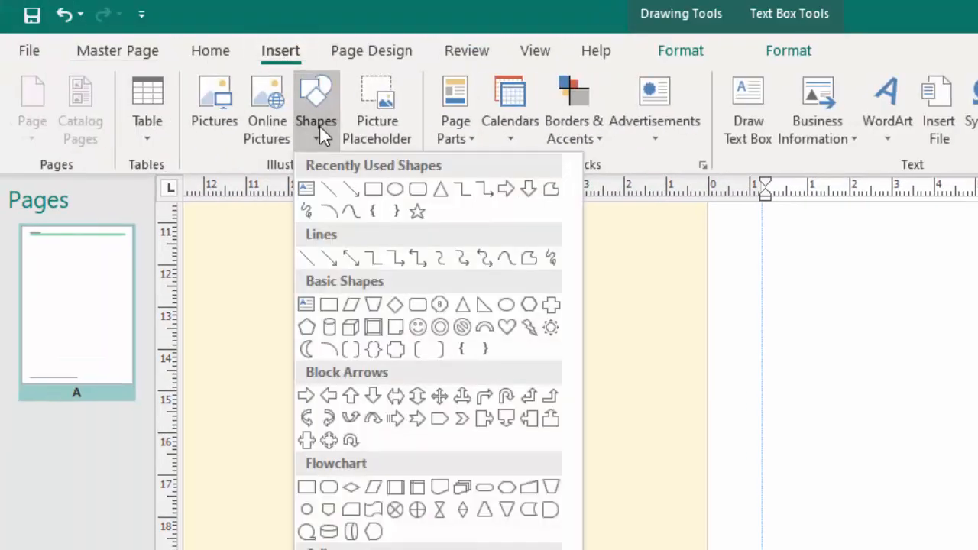
left_click(329, 190)
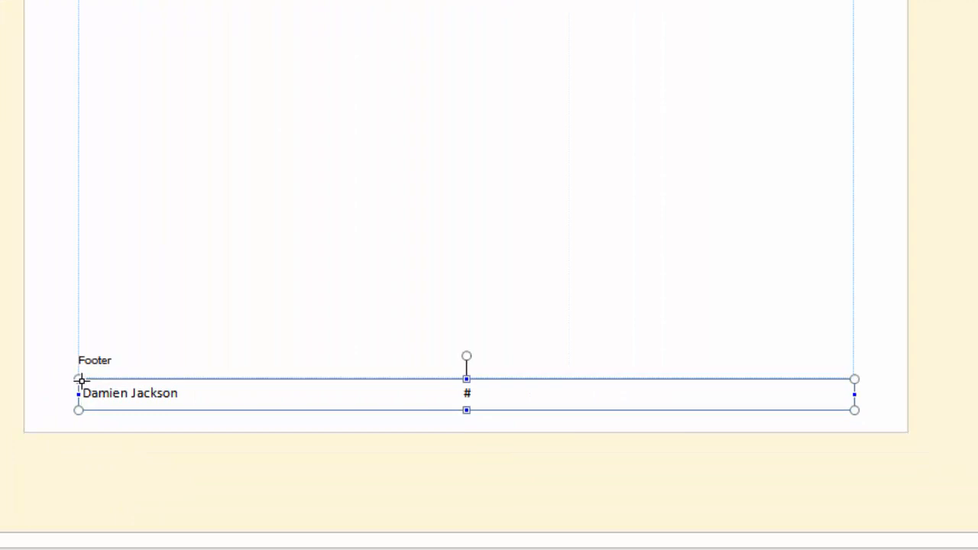
left_click_drag(81, 380, 858, 404)
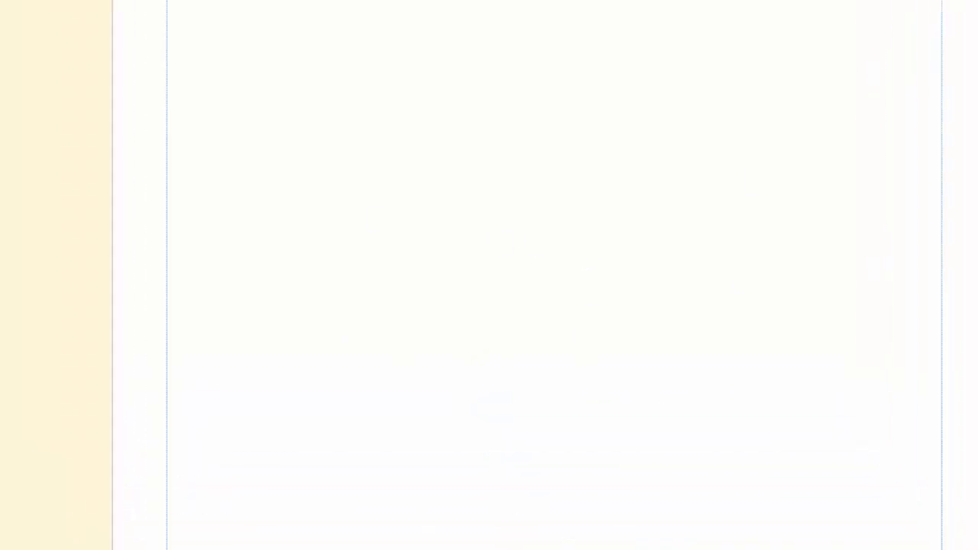
Set the footer line to 1½ pt weight, matching the green header rule
left_click(338, 109)
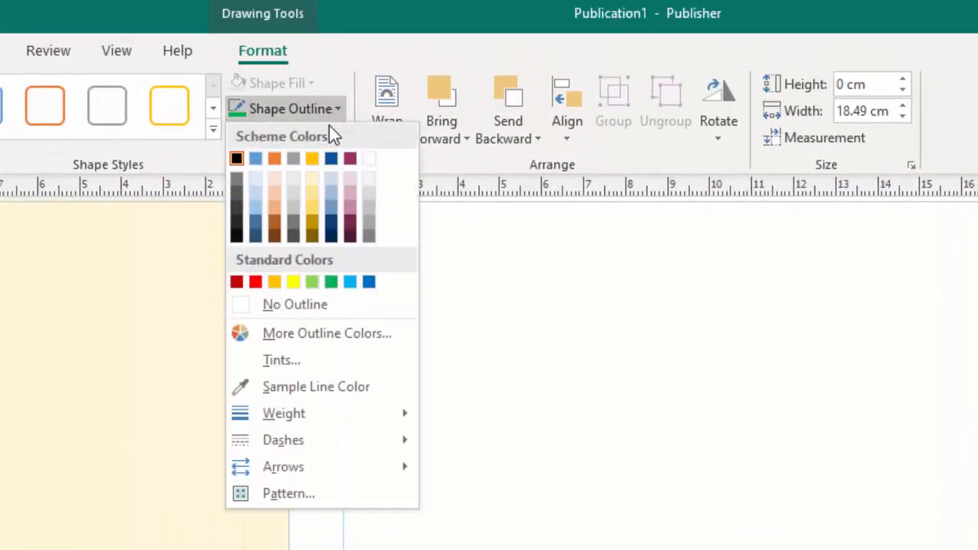
mouse_move(306, 419)
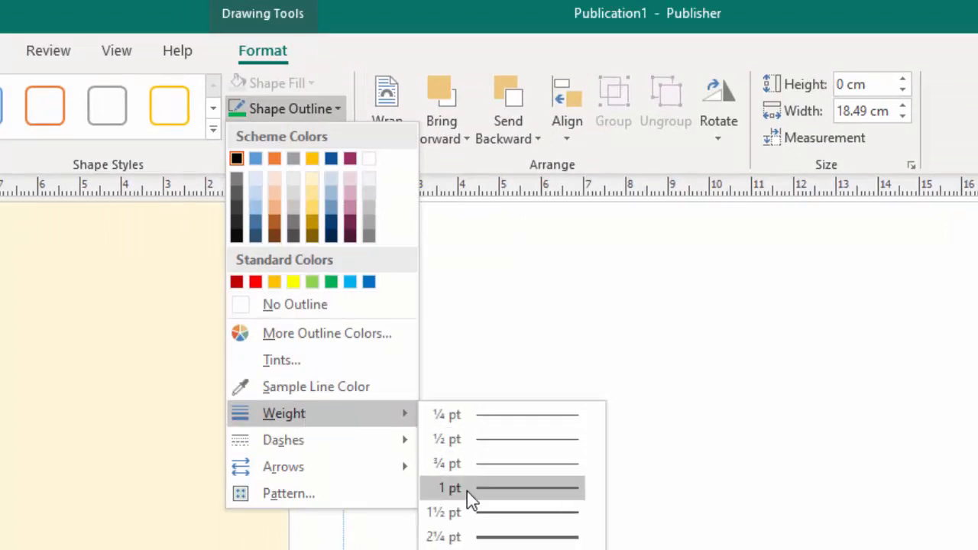
left_click(470, 512)
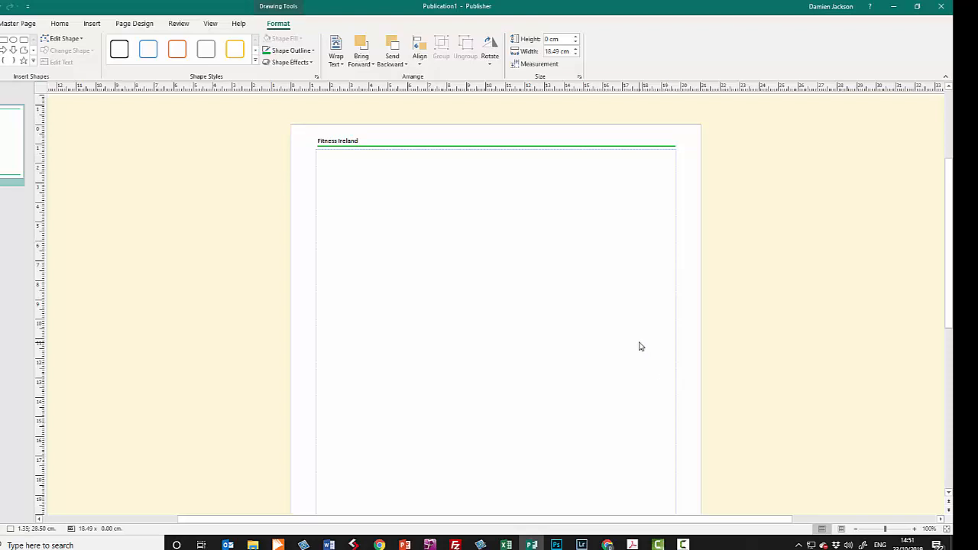
scroll(640, 348, "down", 5)
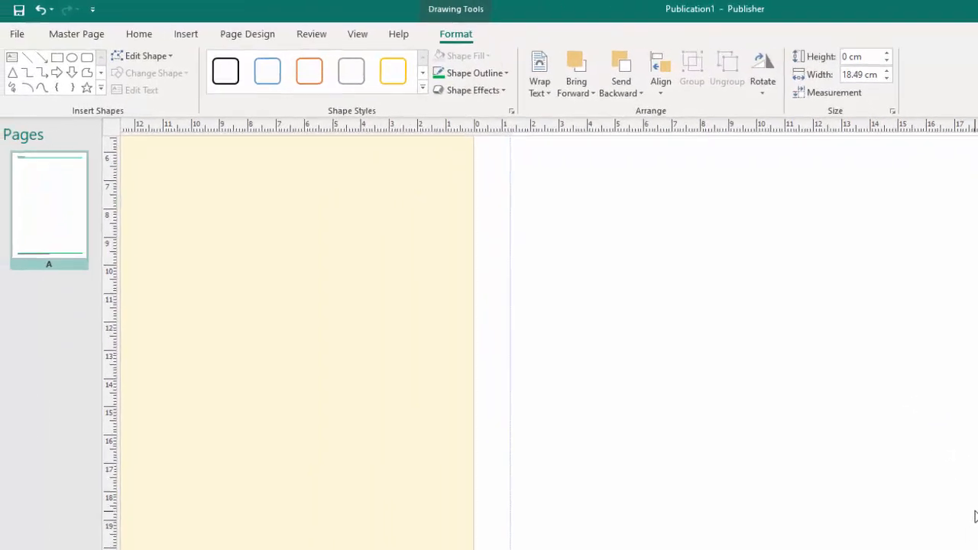
left_click(96, 42)
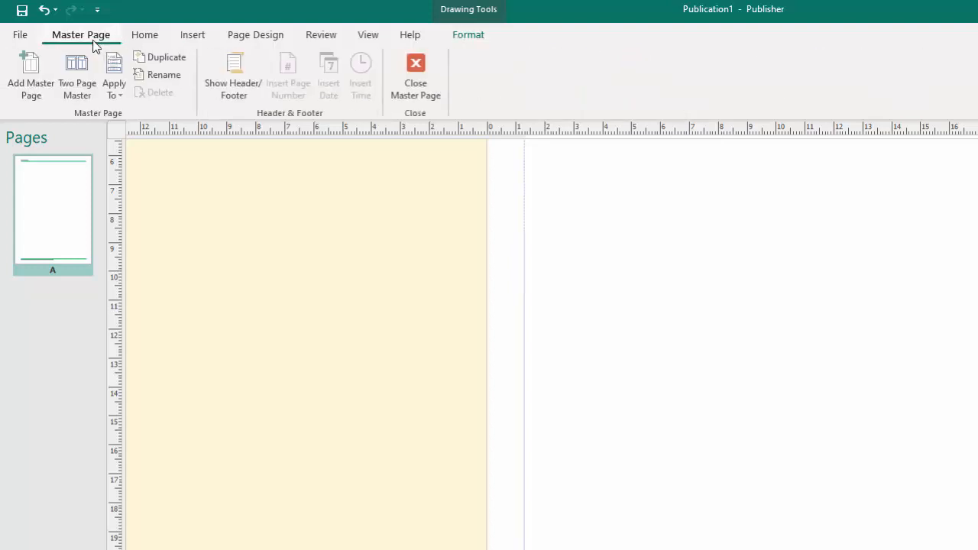
Close the master page and scroll through the five pages to check headers and footers
left_click(415, 75)
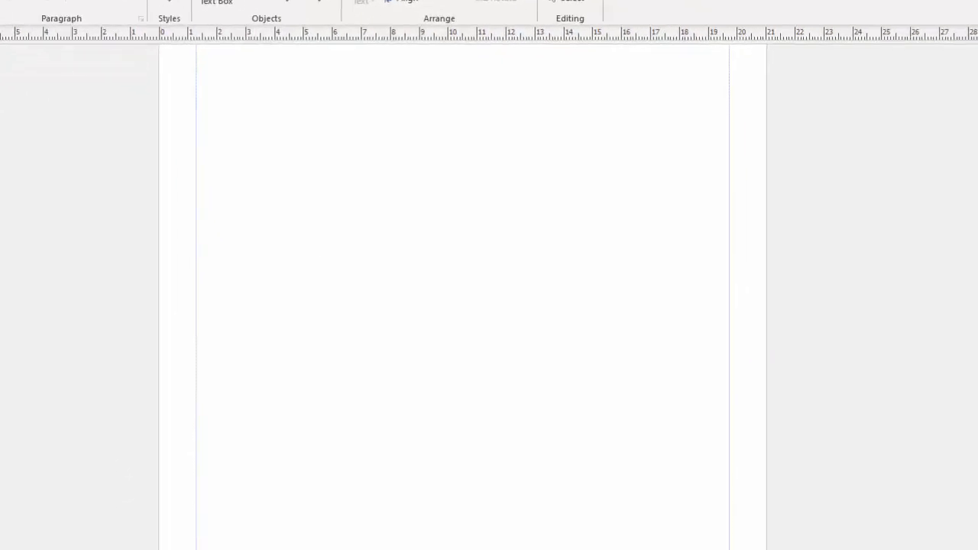
scroll(413, 295, "up", 3)
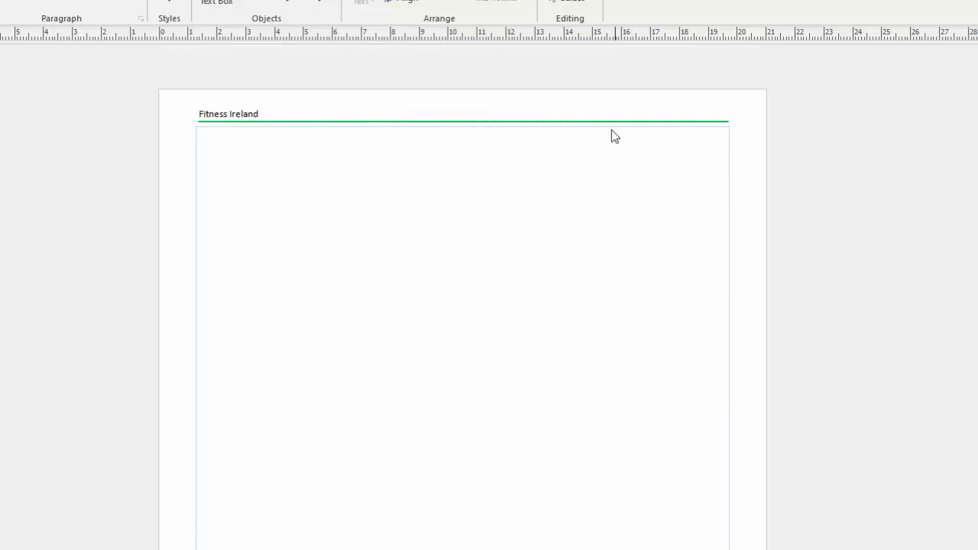
scroll(518, 373, "down", 5)
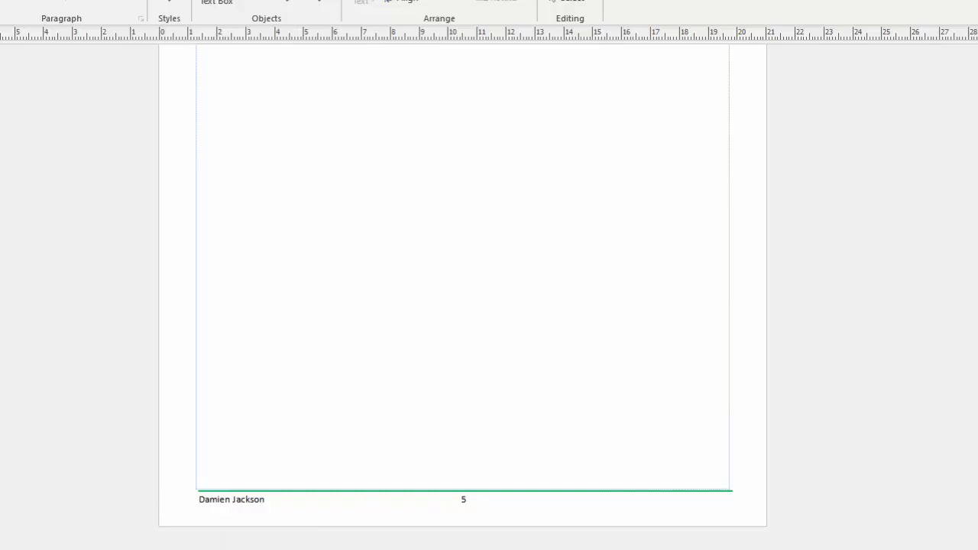
scroll(463, 290, "up", 1)
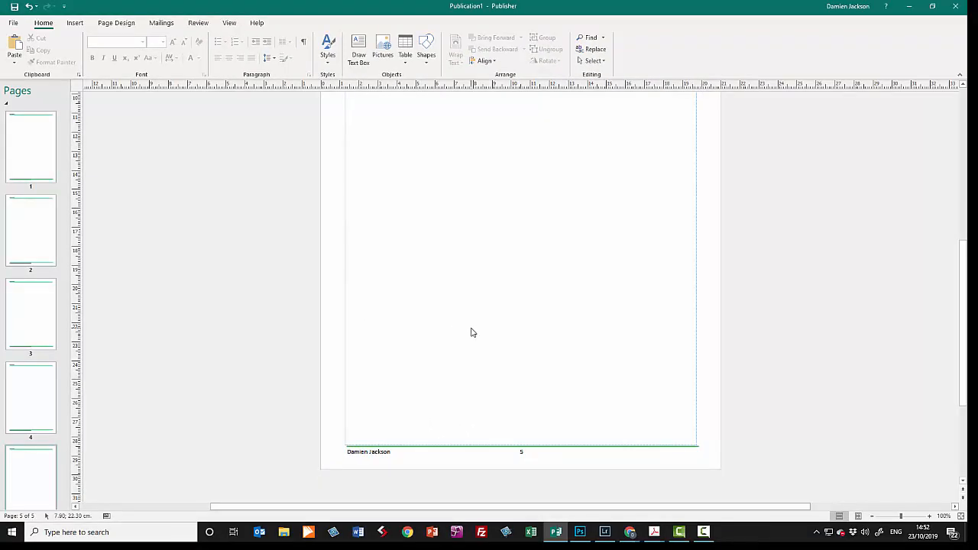
scroll(472, 332, "up", 4)
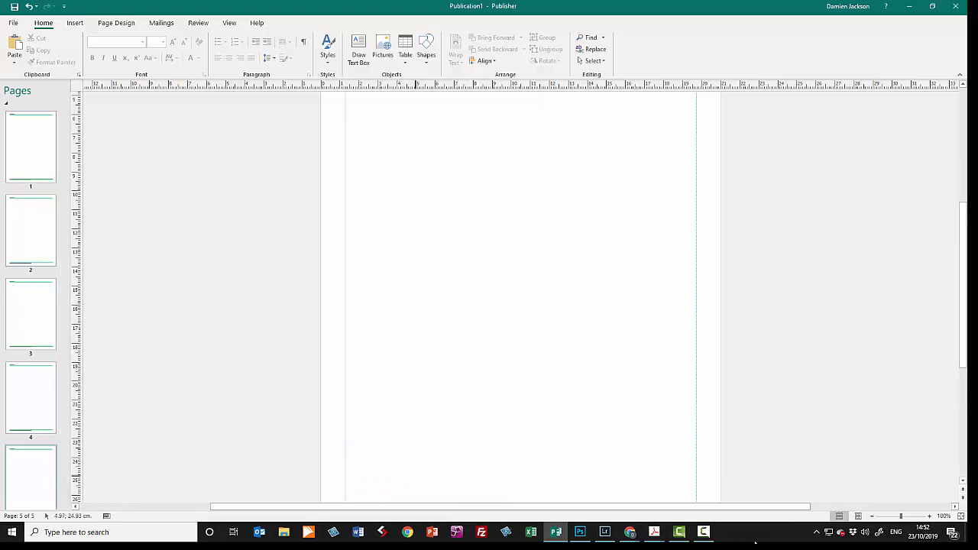
mouse_move(679, 532)
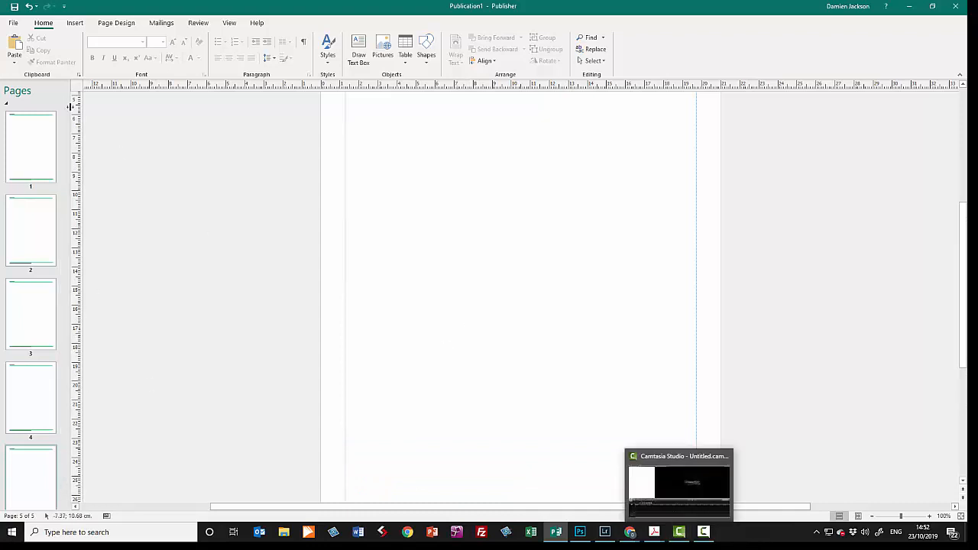